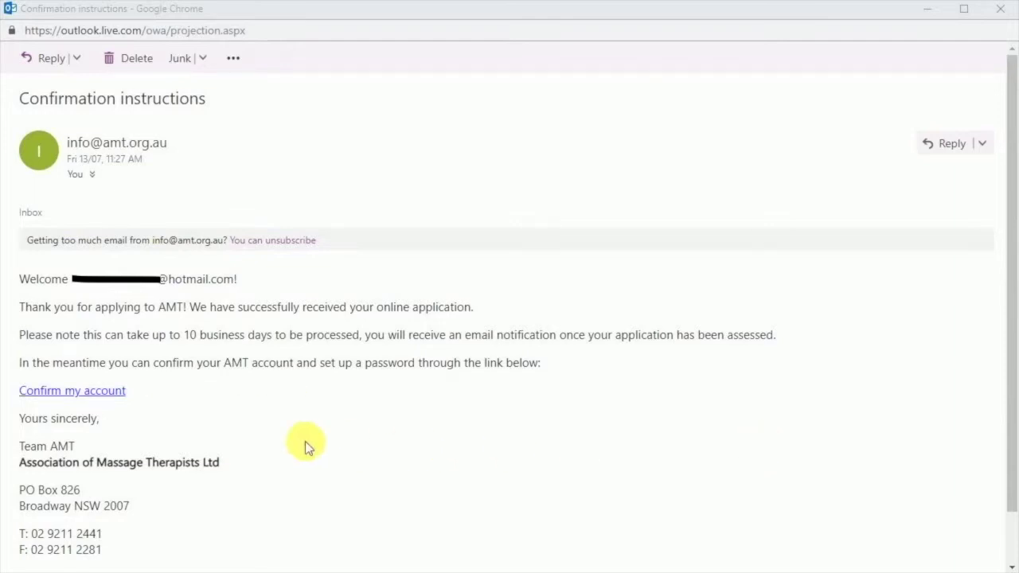
Follow the 'Confirm my account' link in the AMT confirmation email
left_click(124, 391)
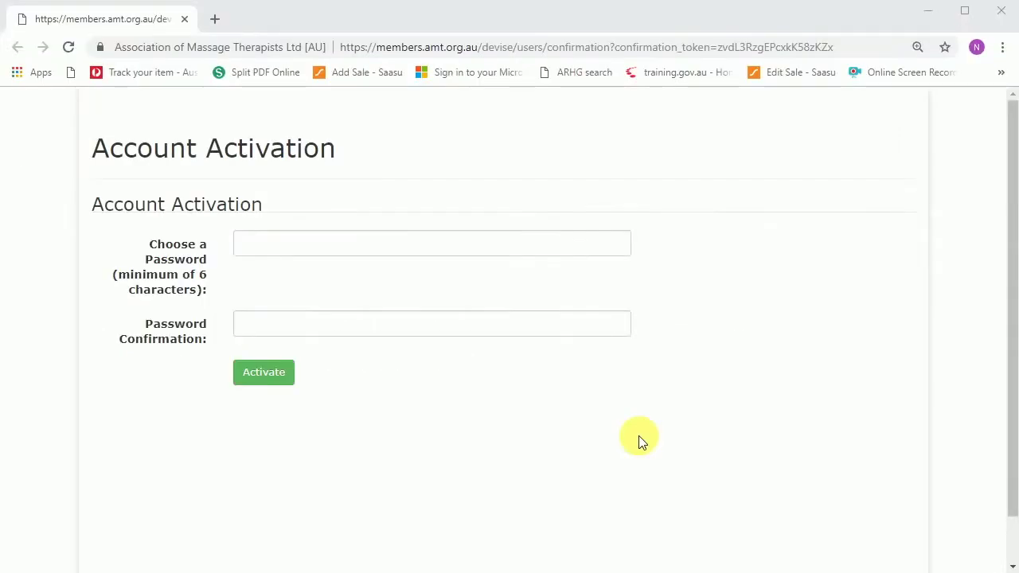
Choose and confirm a six-character password, then activate the account
left_click(530, 245)
type("••••")
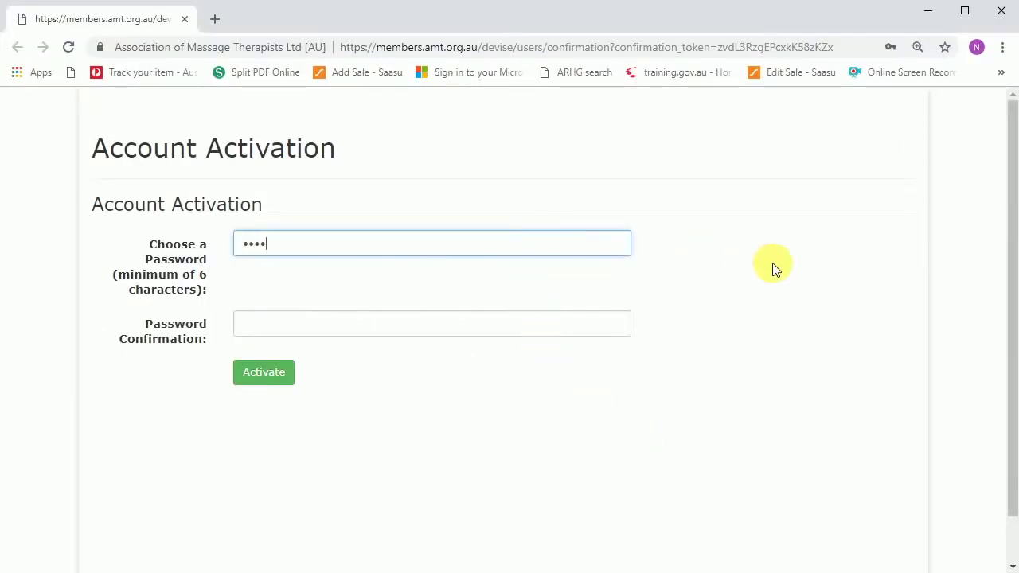
type("••")
left_click(557, 324)
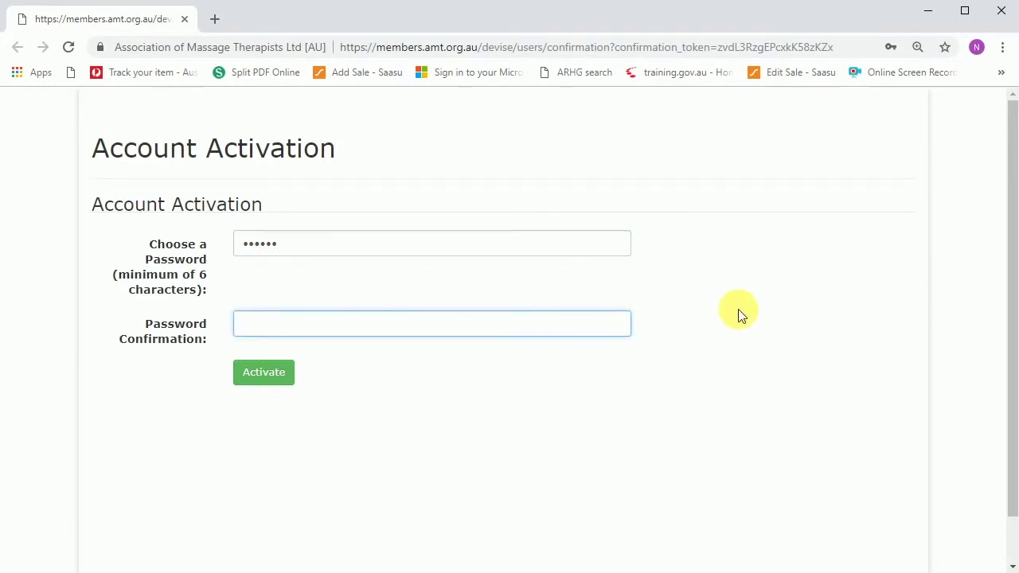
type("••••••")
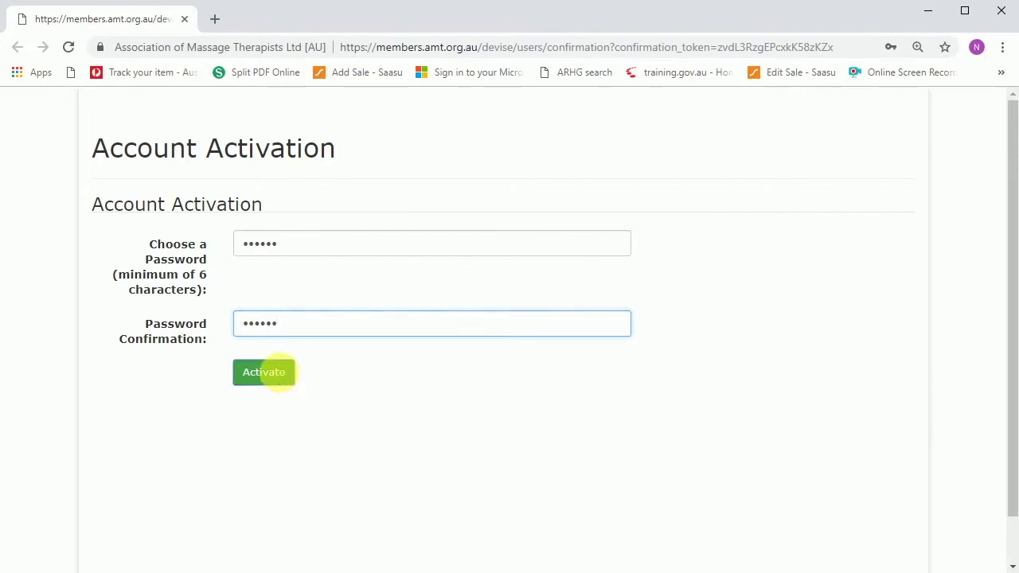
left_click(278, 372)
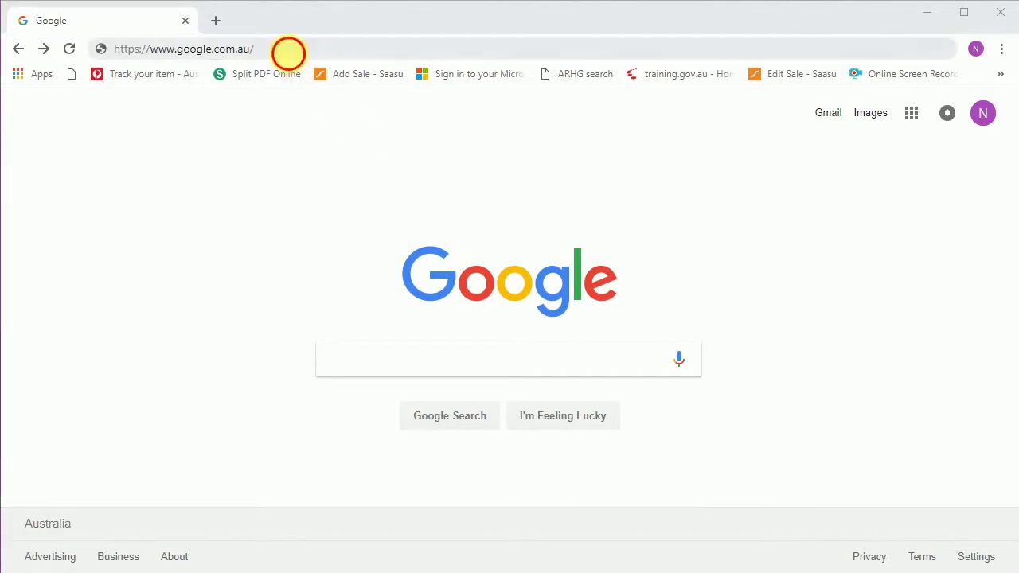
On members.amt.org.au, resend the confirmation instructions to the member's e-mail address
left_click(288, 51)
type("membe")
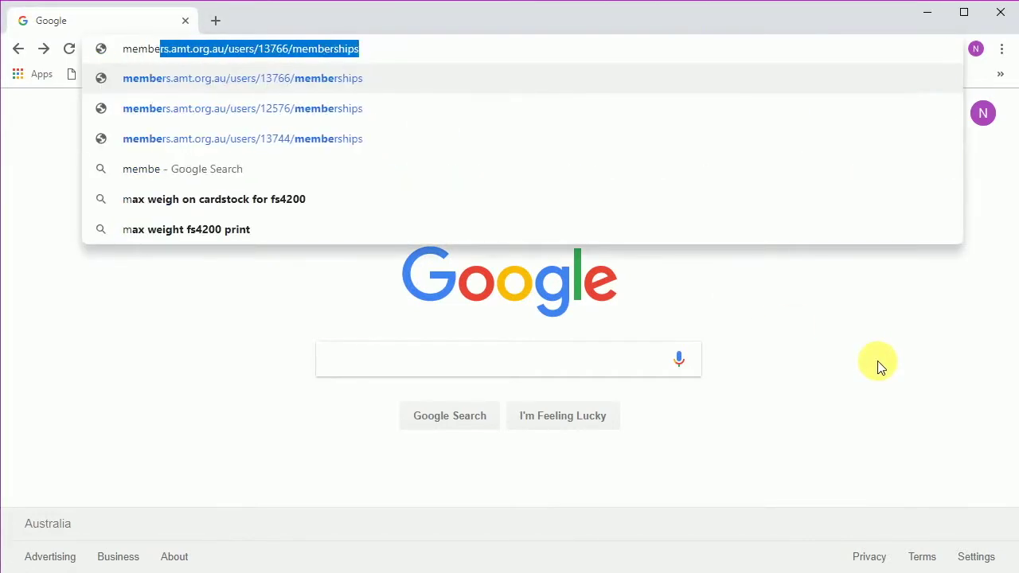
type("rs.amt.org.au")
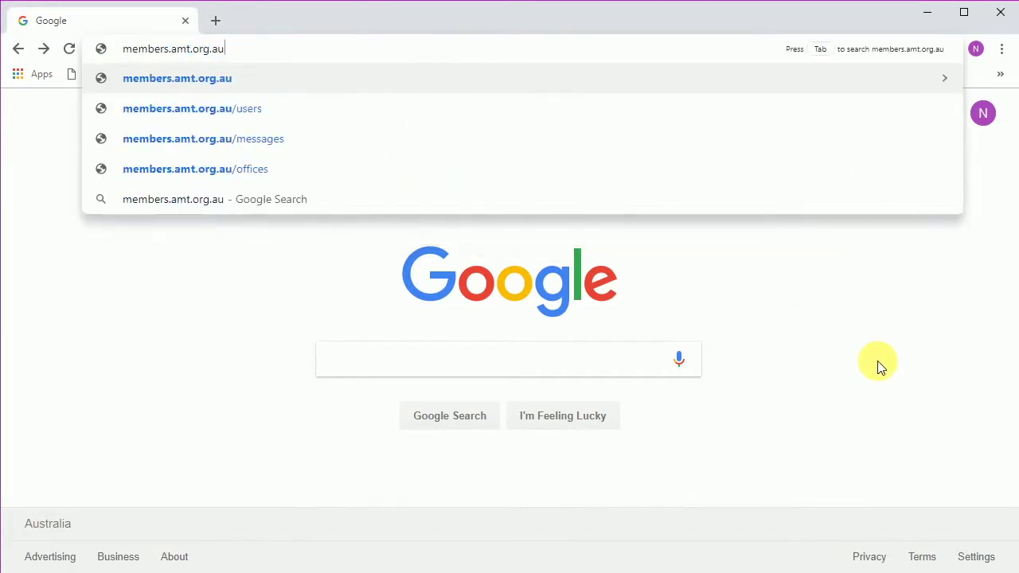
key("Return")
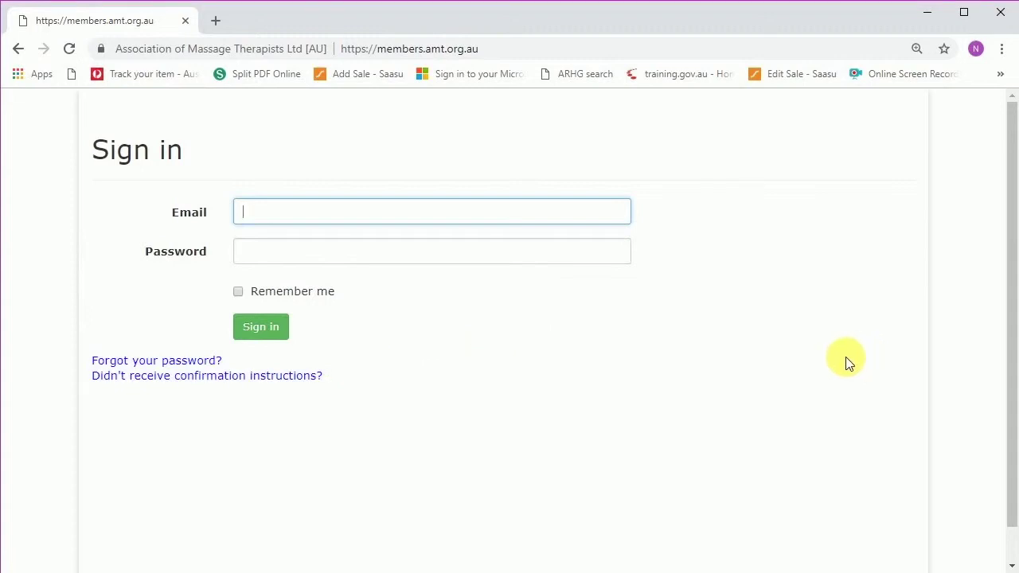
left_click(316, 377)
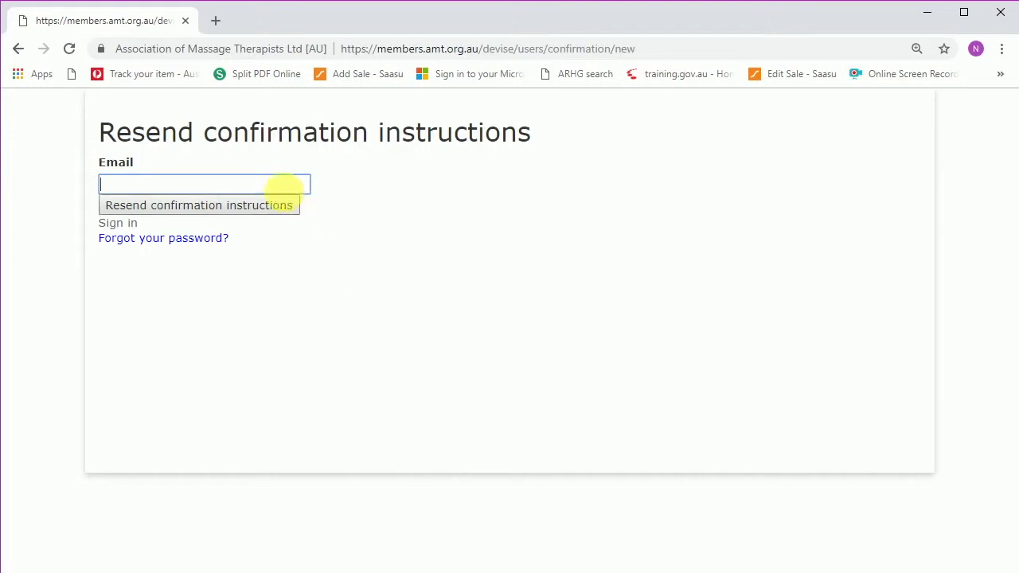
type("@hotmail.com")
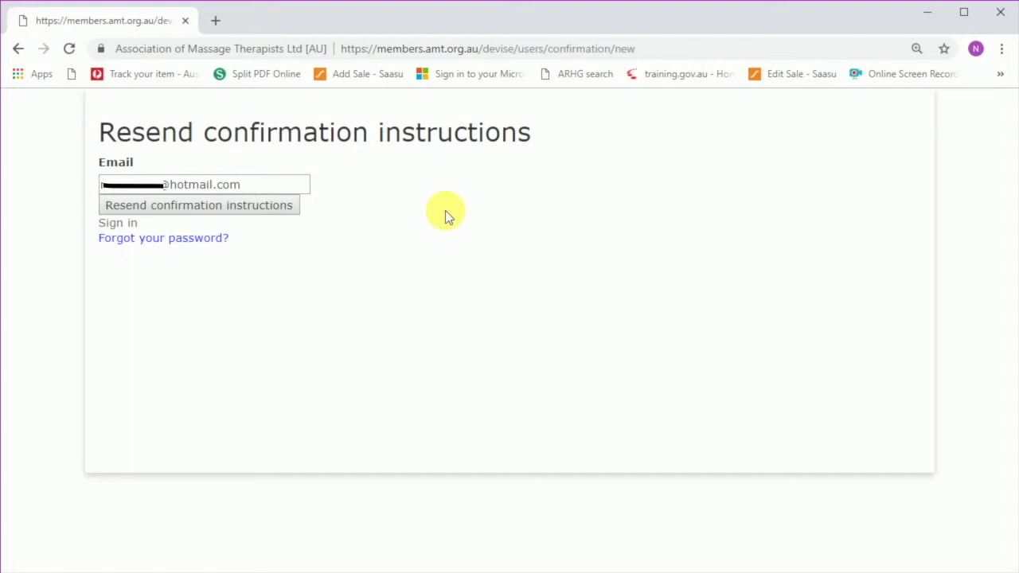
left_click(275, 210)
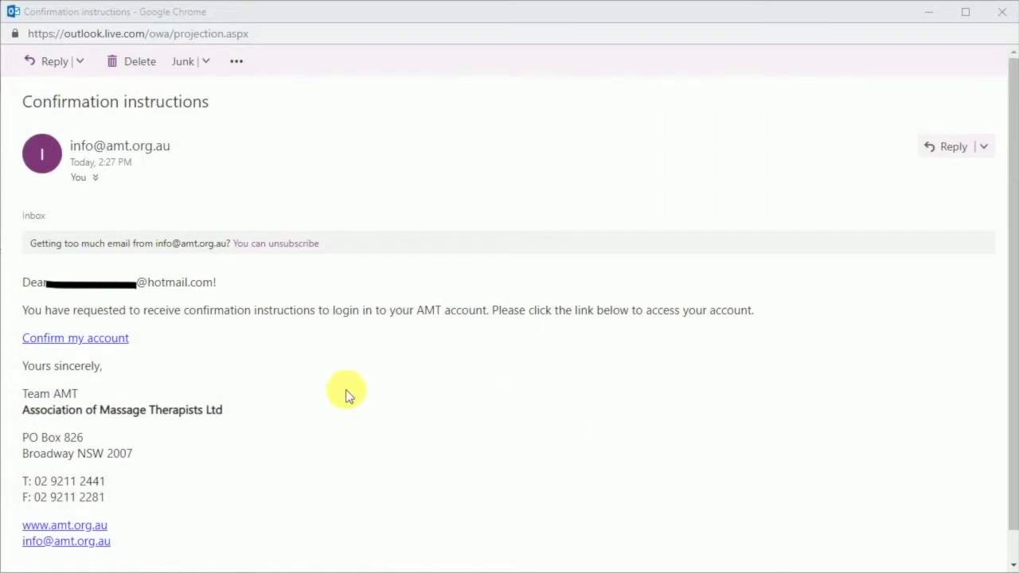
Follow the 'Confirm my account' link in the resent confirmation email
left_click(116, 340)
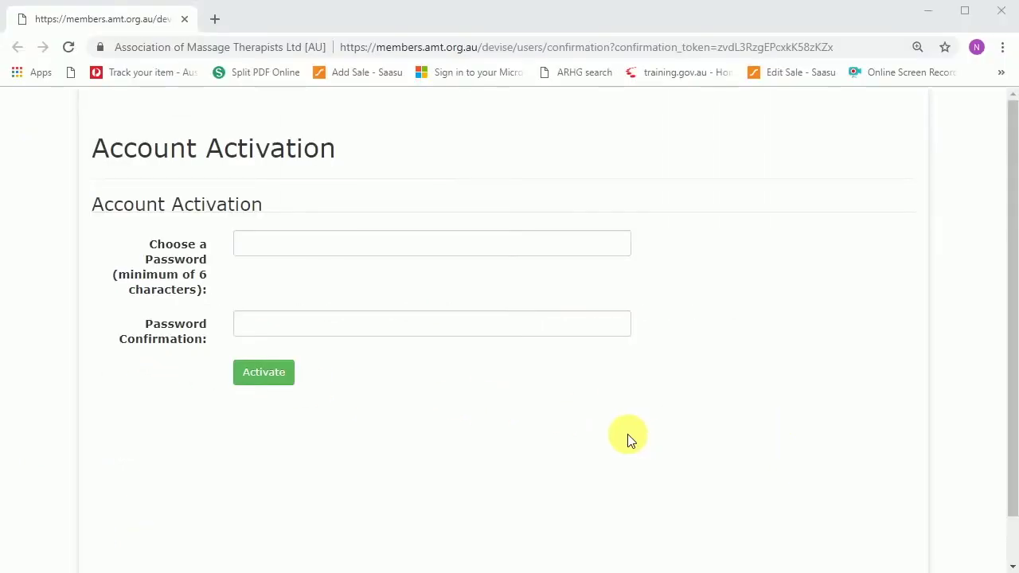
Enter the six-character password in both fields and activate the account
left_click(524, 246)
type("aaaaaa")
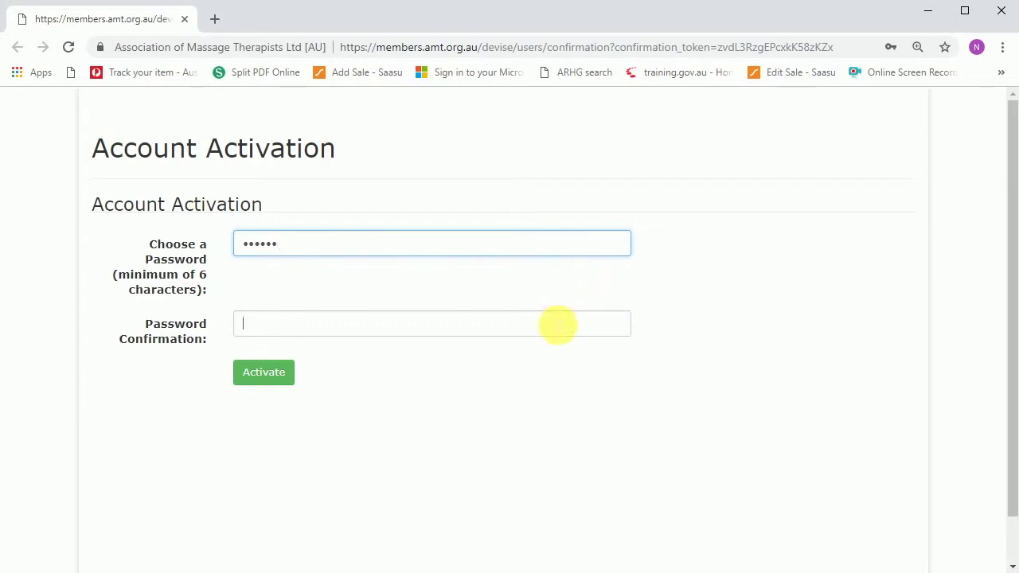
left_click(557, 324)
type("aaaaaa")
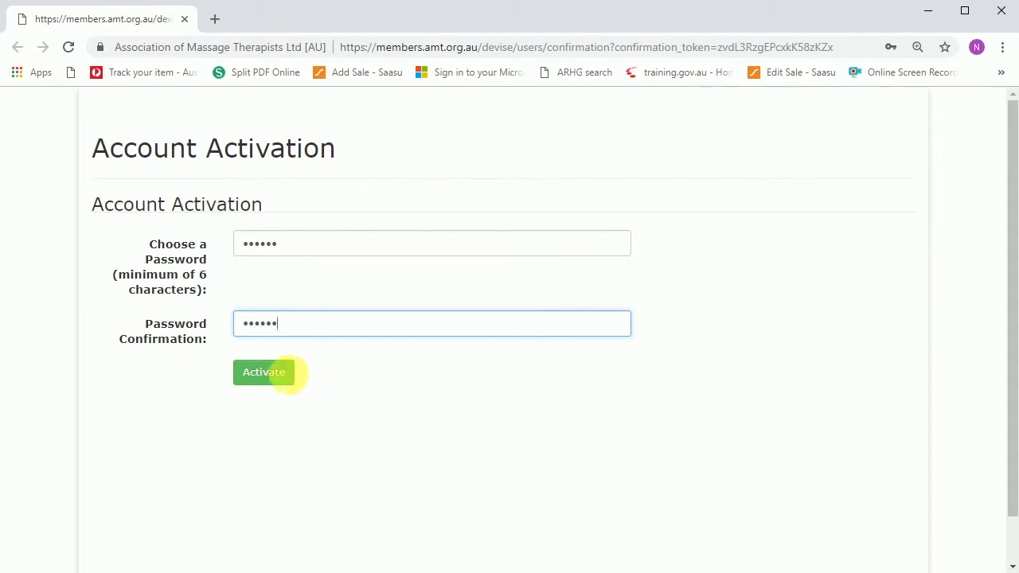
left_click(284, 374)
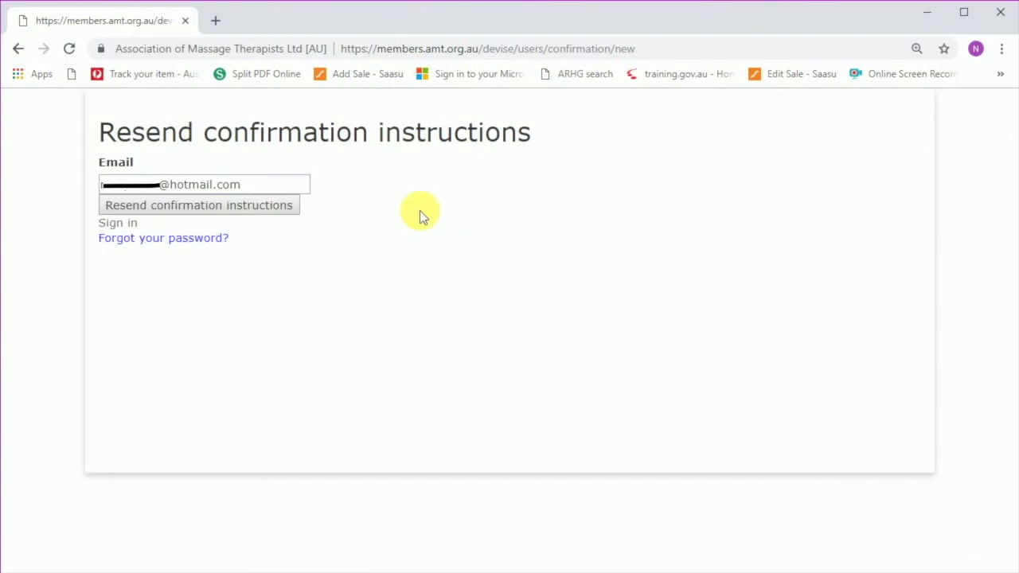
Submit the resend-confirmation request, which reports the email as already confirmed
left_click(275, 209)
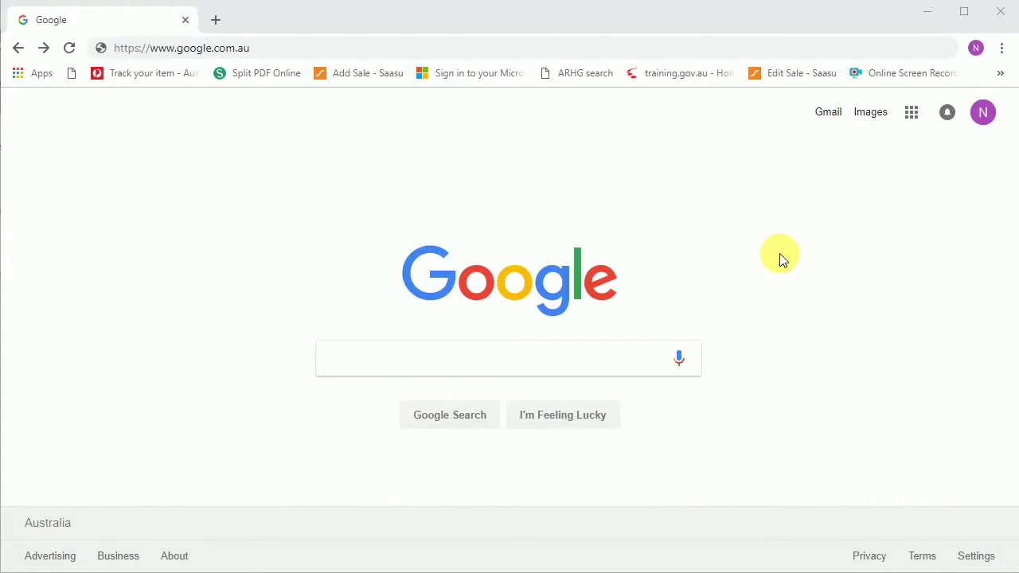
On members.amt.org.au, request reset password instructions for the member's e-mail address
left_click(645, 56)
type("mem")
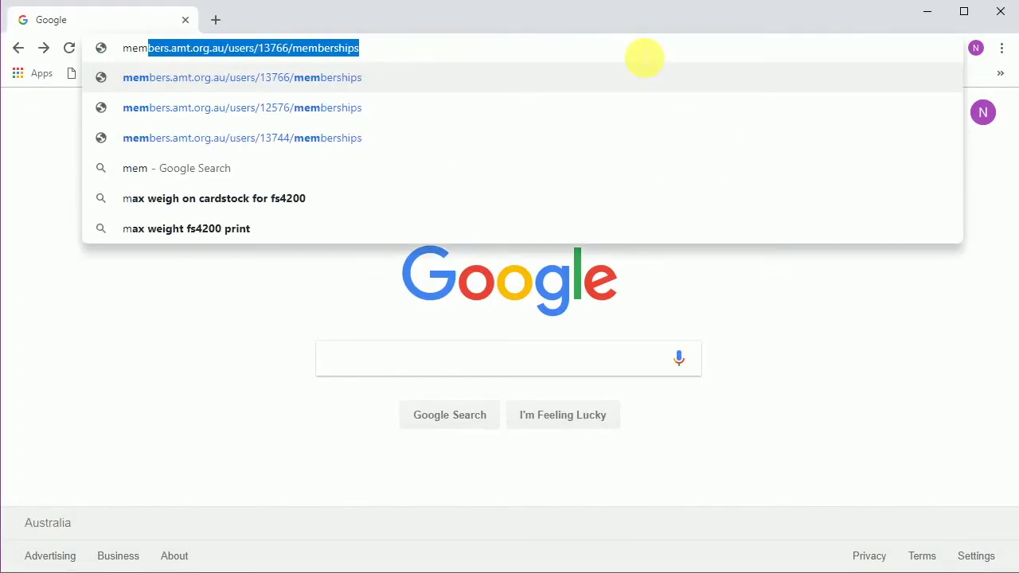
type("bers.amt.org.a")
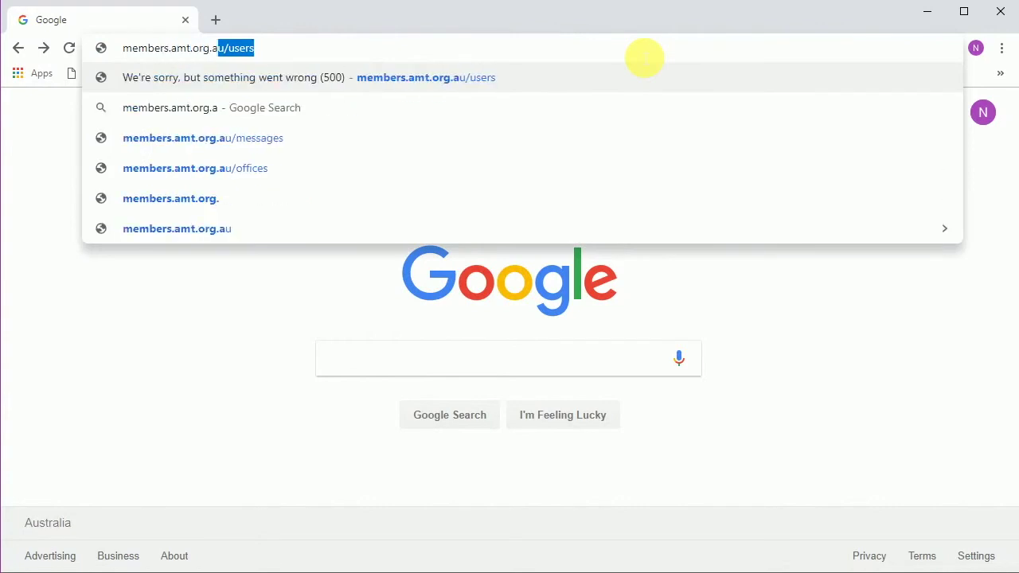
type("u")
key("Return")
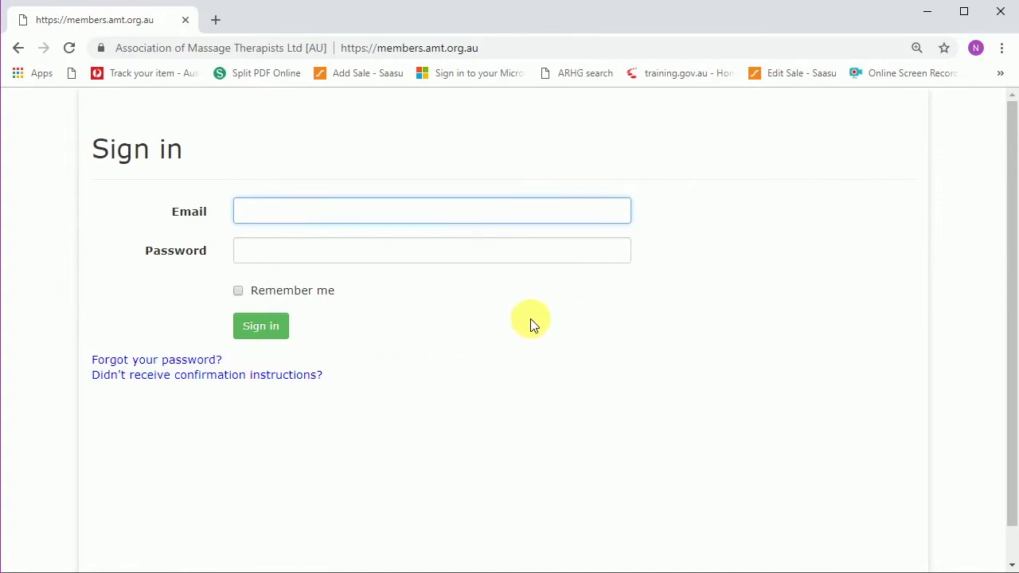
left_click(211, 360)
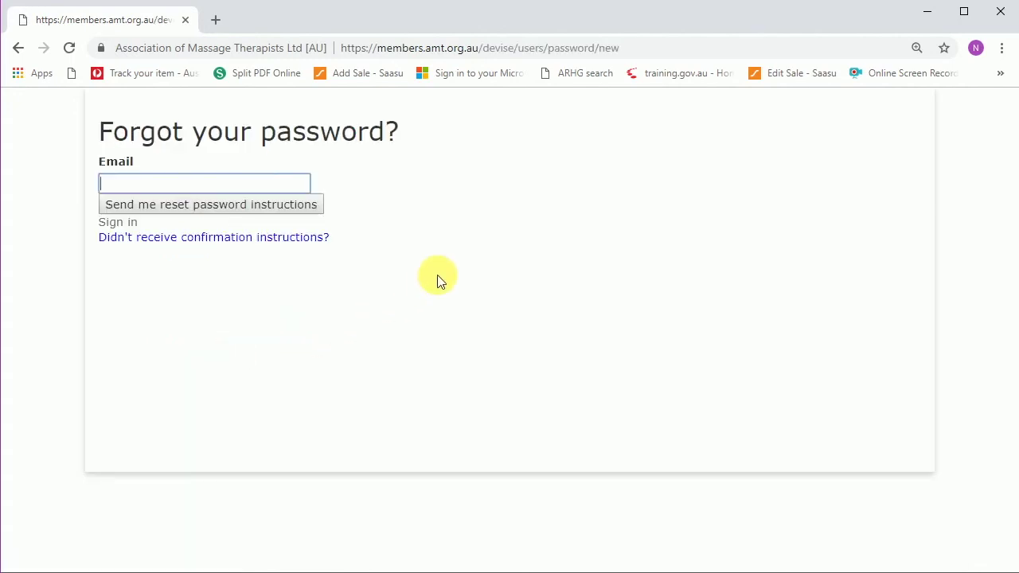
type("y@")
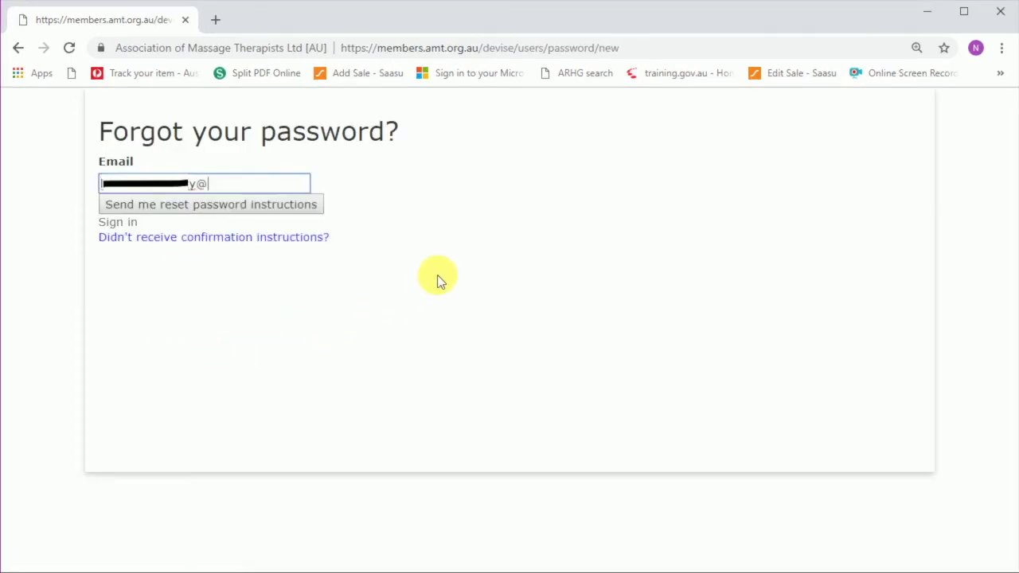
type("hotmail.com")
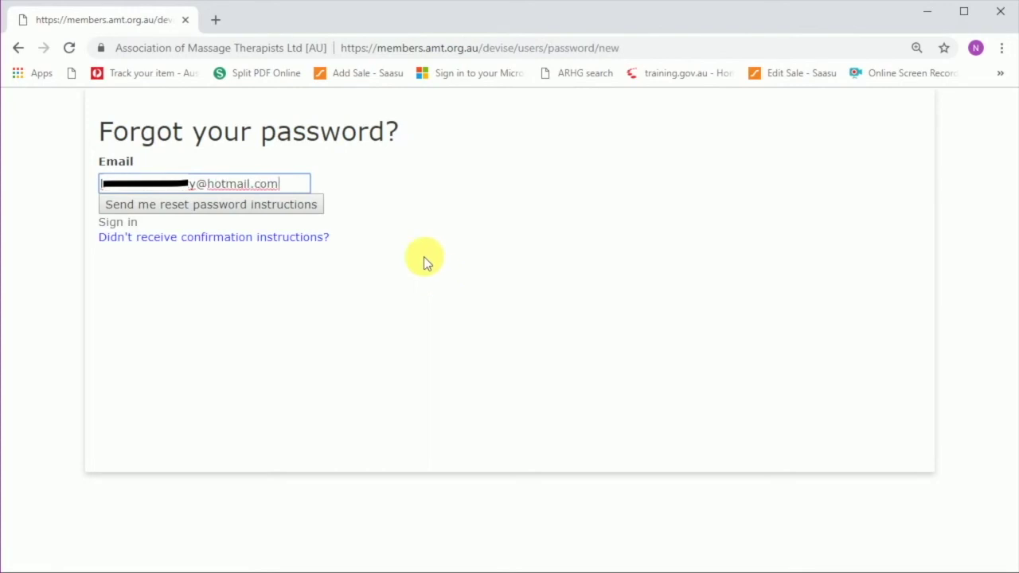
left_click(318, 209)
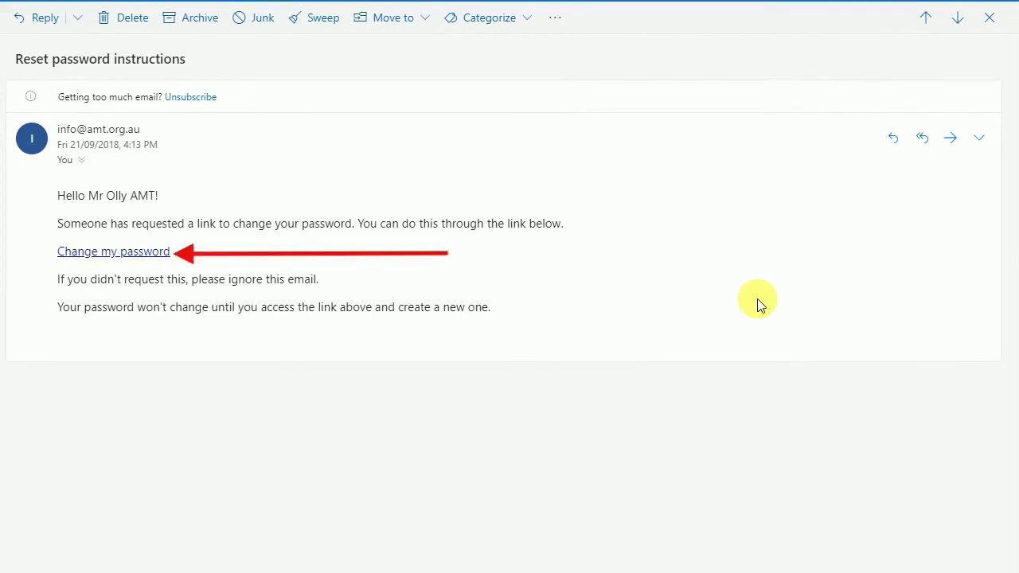
Follow the 'Change my password' link in the reset password email
left_click(156, 252)
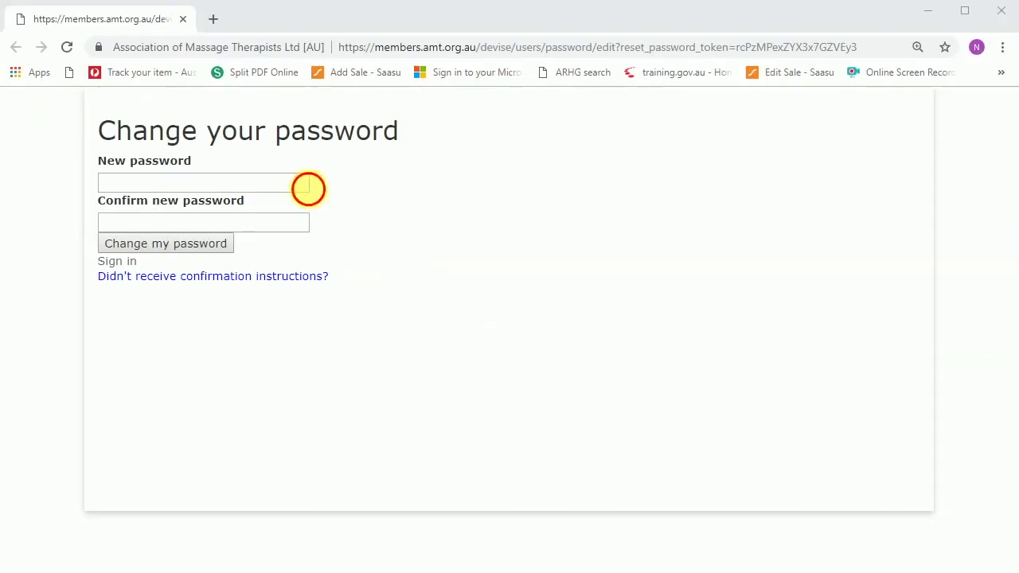
Enter and confirm a new six-character password, then save it
left_click(306, 186)
type("••••••")
left_click(554, 323)
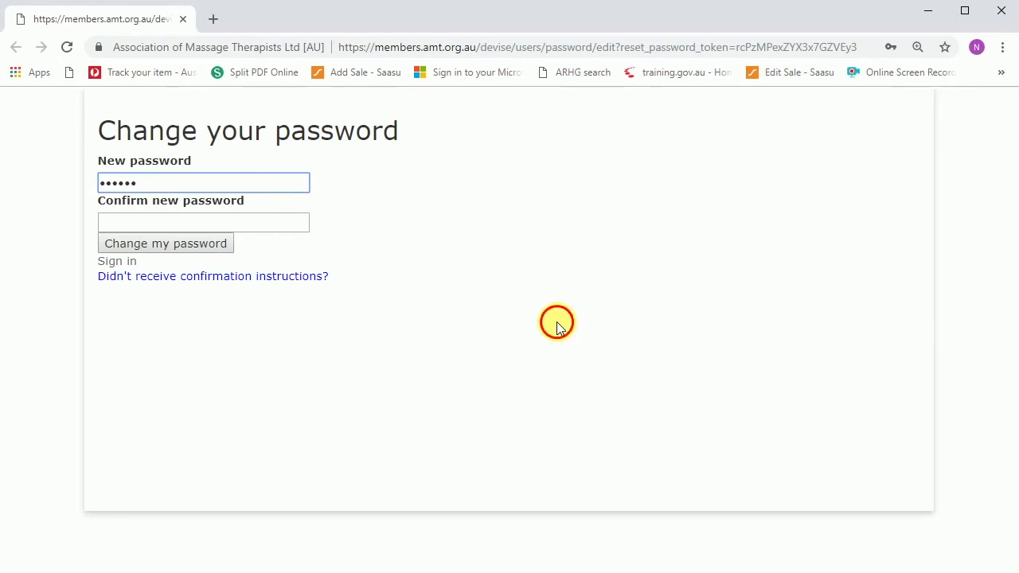
left_click(268, 221)
type("••••••")
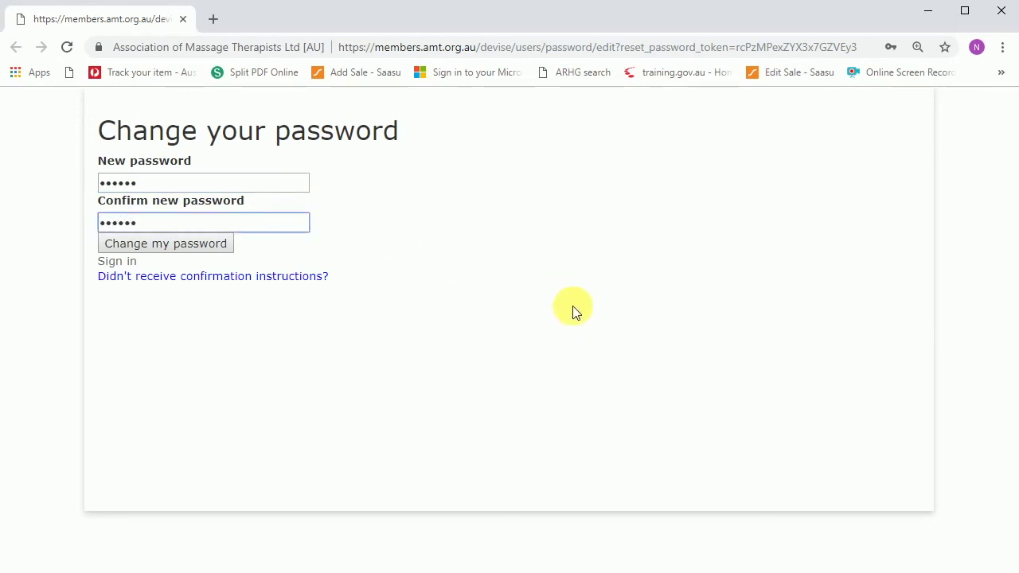
left_click(238, 252)
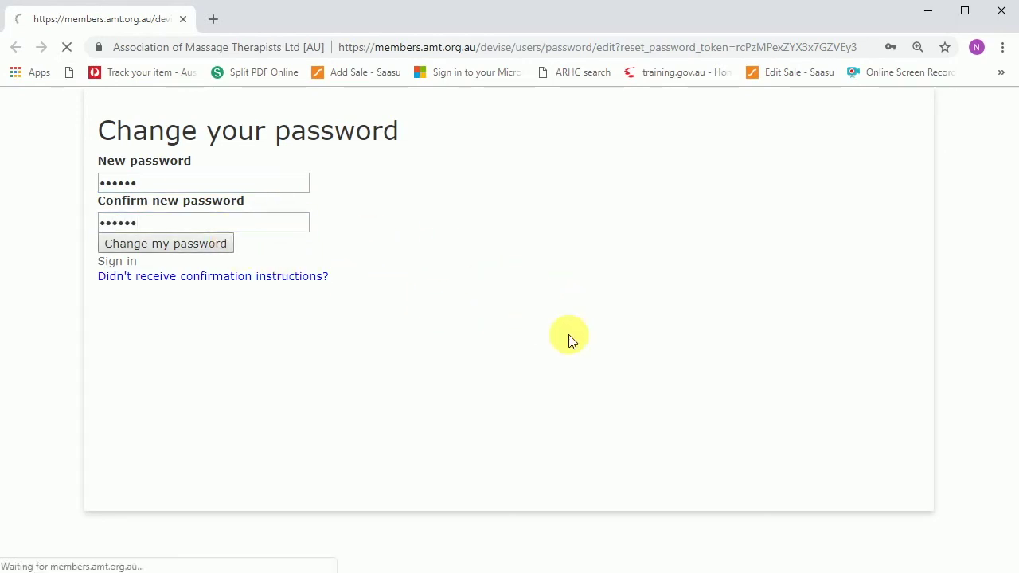